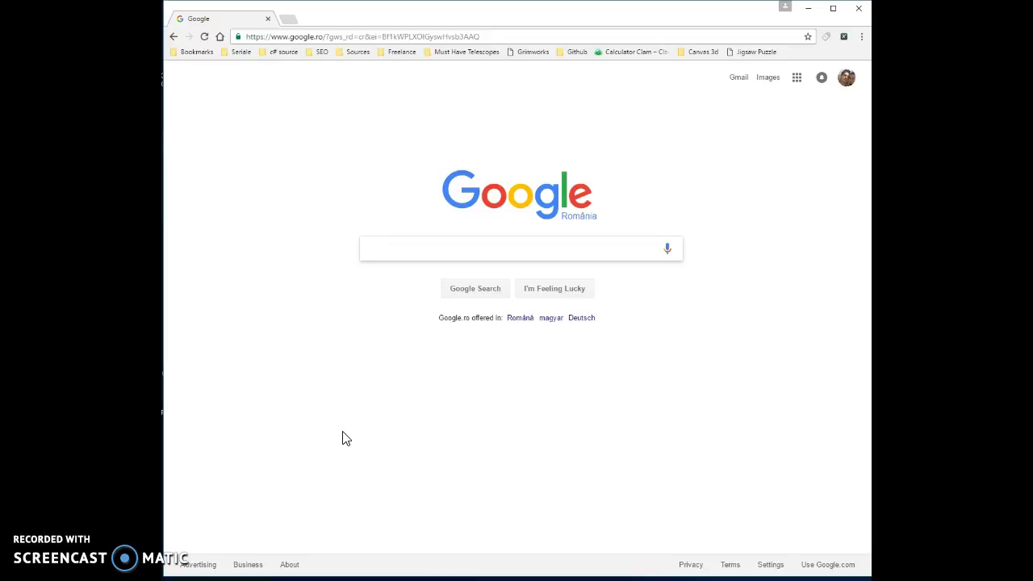
- Open the TManager site at dolinex.ro/TManager/ in the browser
{"action": "left_click", "coordinate": [476, 37]}
{"action": "type", "text": "dolinex"}
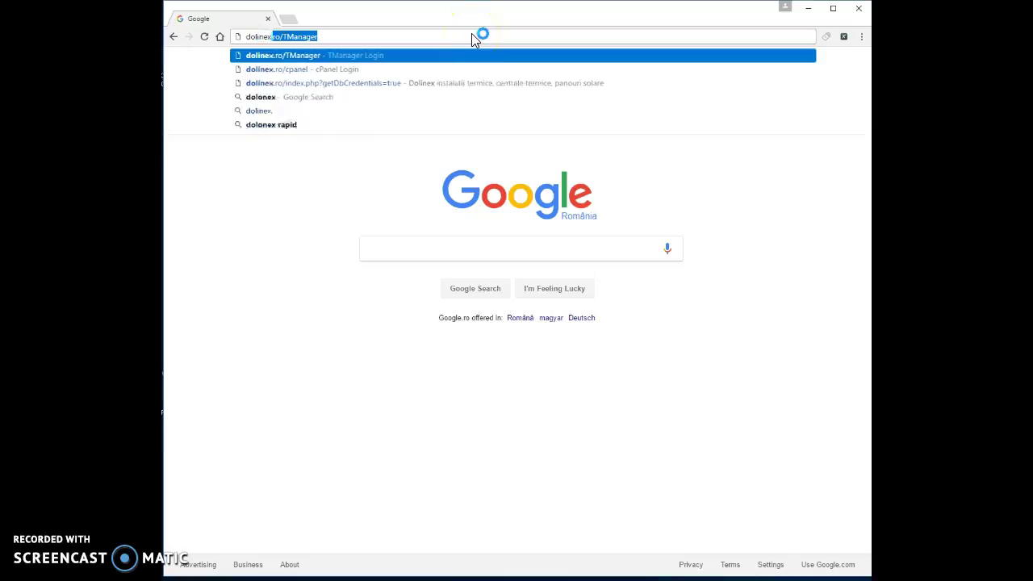
{"action": "type", "text": ".ro/TManager/"}
{"action": "key", "text": "Return"}
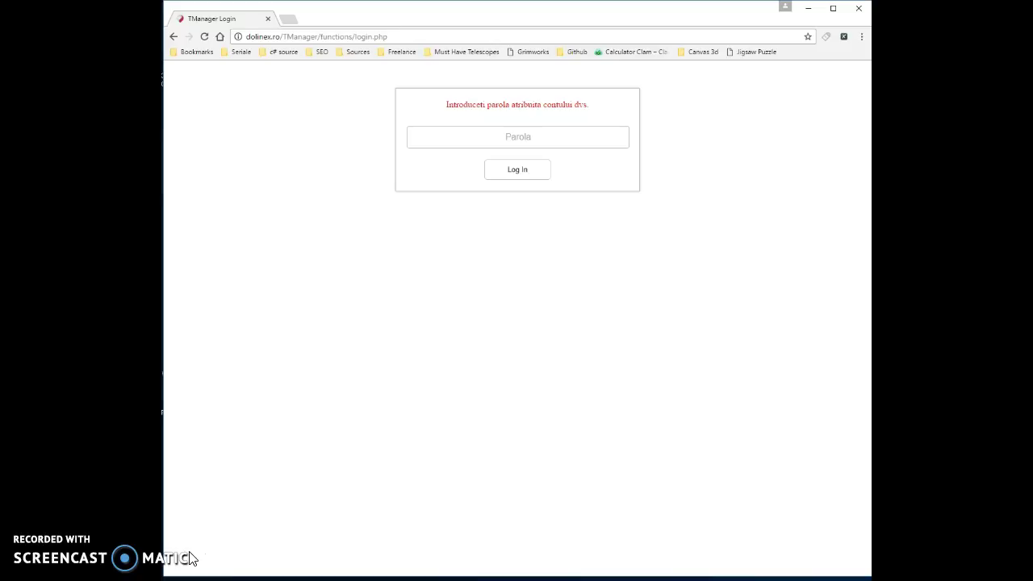
- Enter the account password and log in to TManager
{"action": "left_click", "coordinate": [516, 144]}
{"action": "type", "text": "••••"}
{"action": "key", "text": "BackSpace"}
{"action": "key", "text": "BackSpace"}
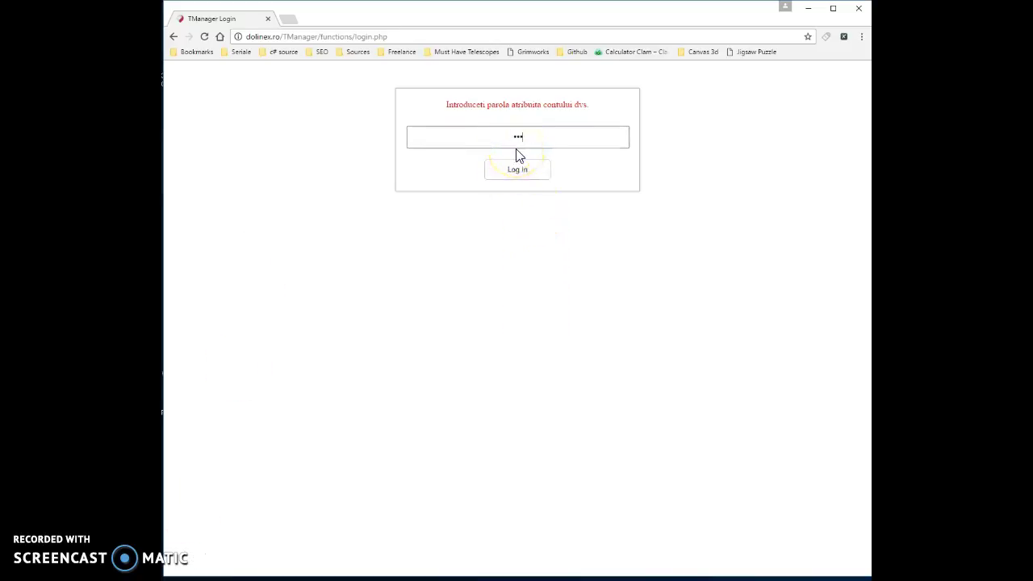
{"action": "type", "text": "••••••"}
{"action": "left_click", "coordinate": [526, 169]}
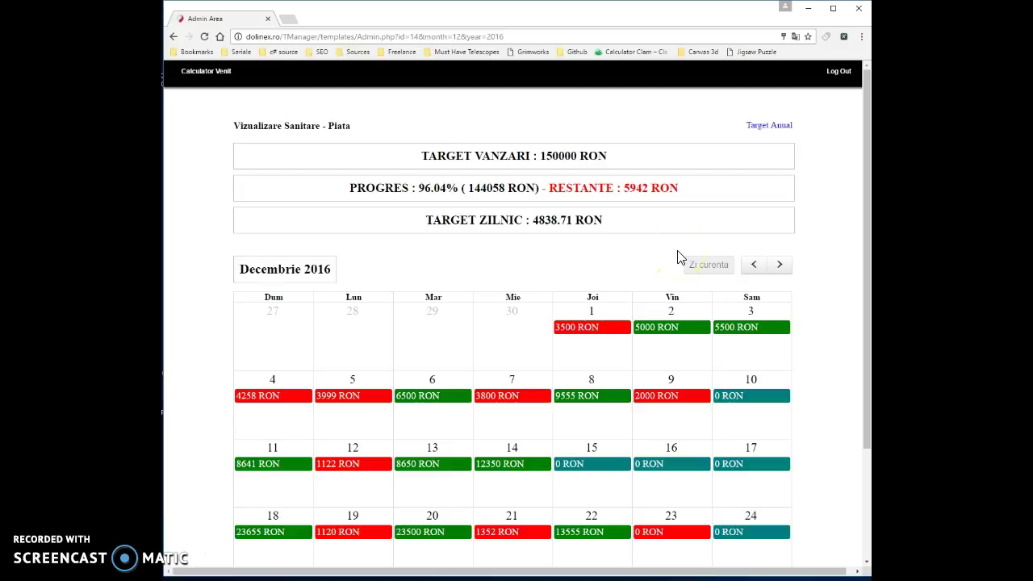
- Set the takings for 29 December 2016 to 1000 RON in the calendar
{"action": "scroll", "coordinate": [677, 257], "scroll_direction": "down", "scroll_amount": 1}
{"action": "scroll", "coordinate": [678, 257], "scroll_direction": "down", "scroll_amount": 1}
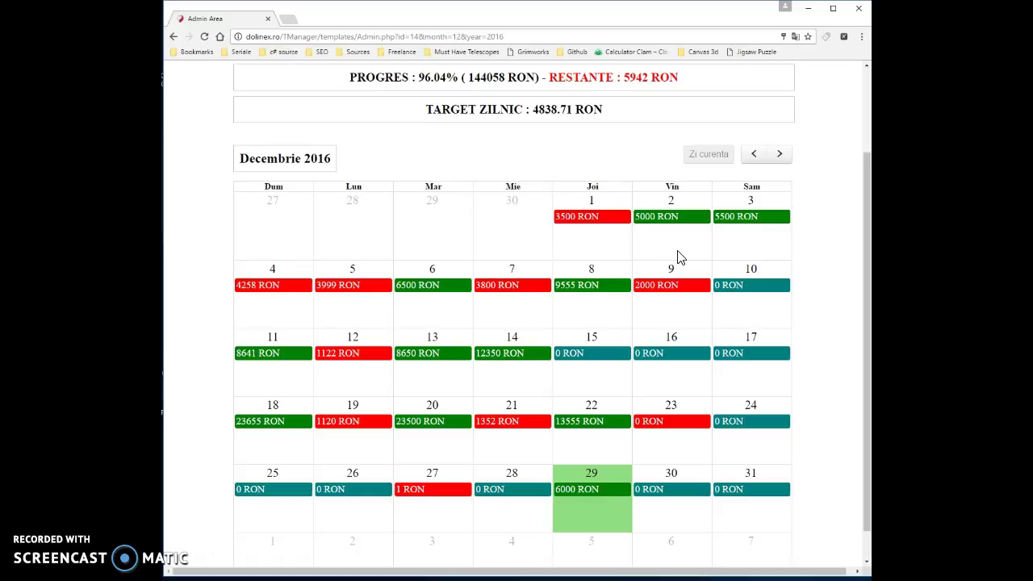
{"action": "left_click", "coordinate": [598, 513]}
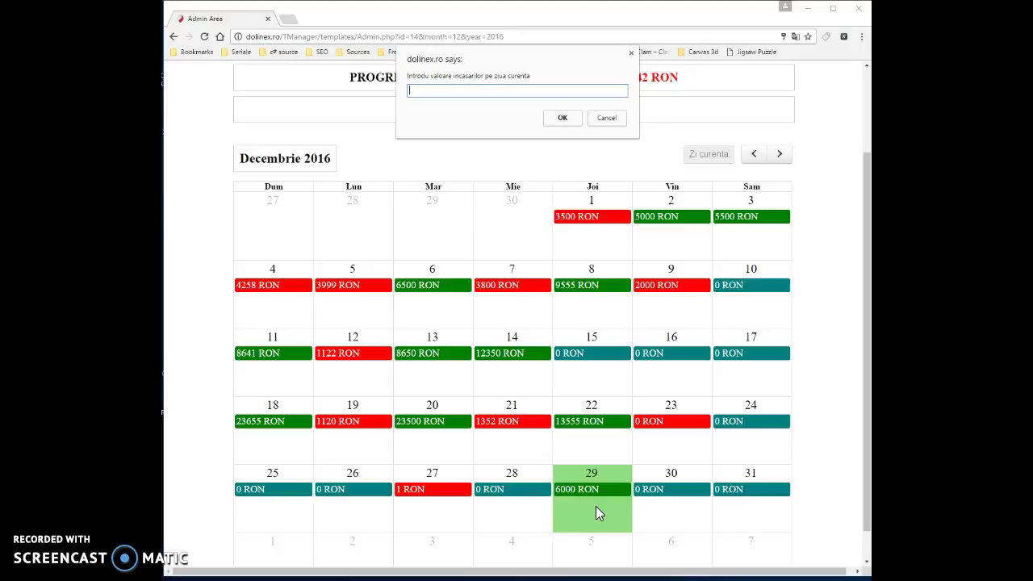
{"action": "type", "text": "1000"}
{"action": "key", "text": "Return"}
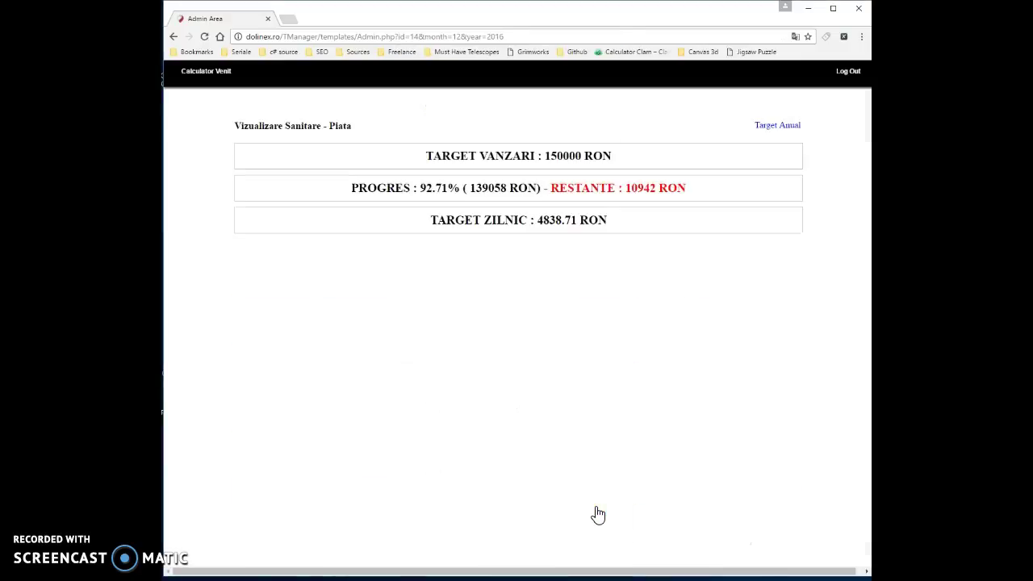
- Change the takings for 29 December 2016 to 6000 RON
{"action": "scroll", "coordinate": [657, 472], "scroll_direction": "down", "scroll_amount": 2}
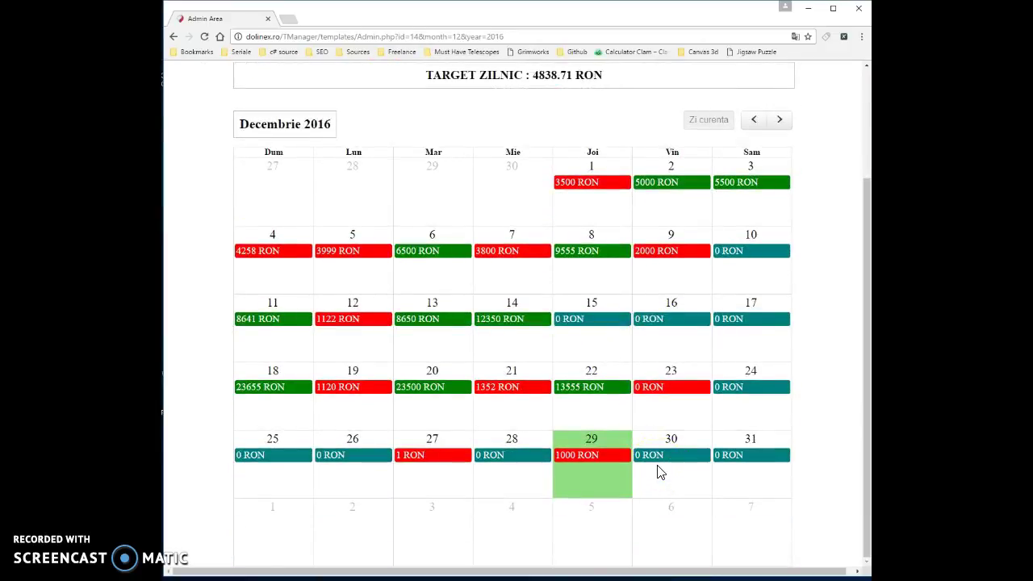
{"action": "left_click", "coordinate": [601, 487]}
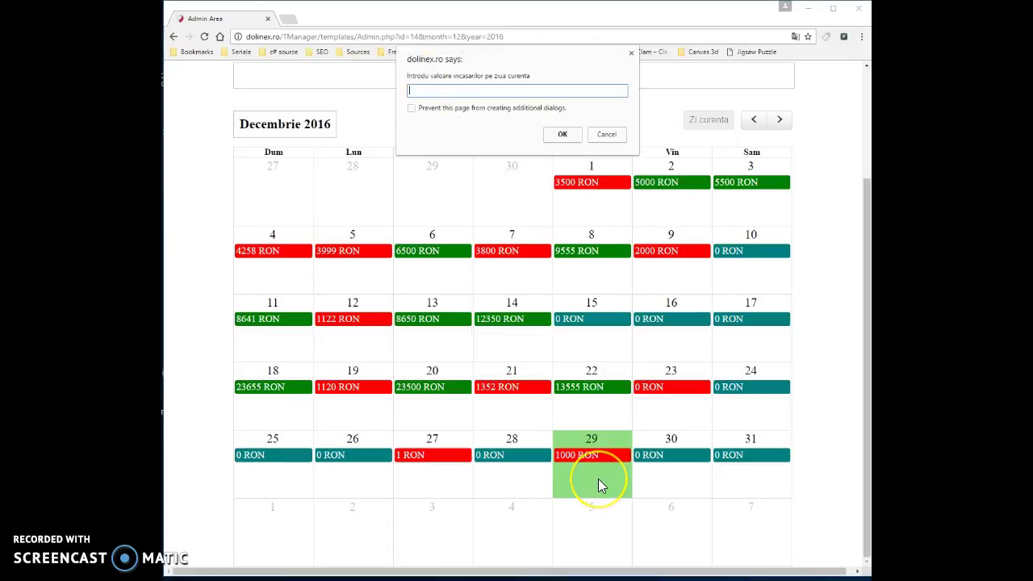
{"action": "type", "text": "8"}
{"action": "type", "text": "000"}
{"action": "key", "text": "Return"}
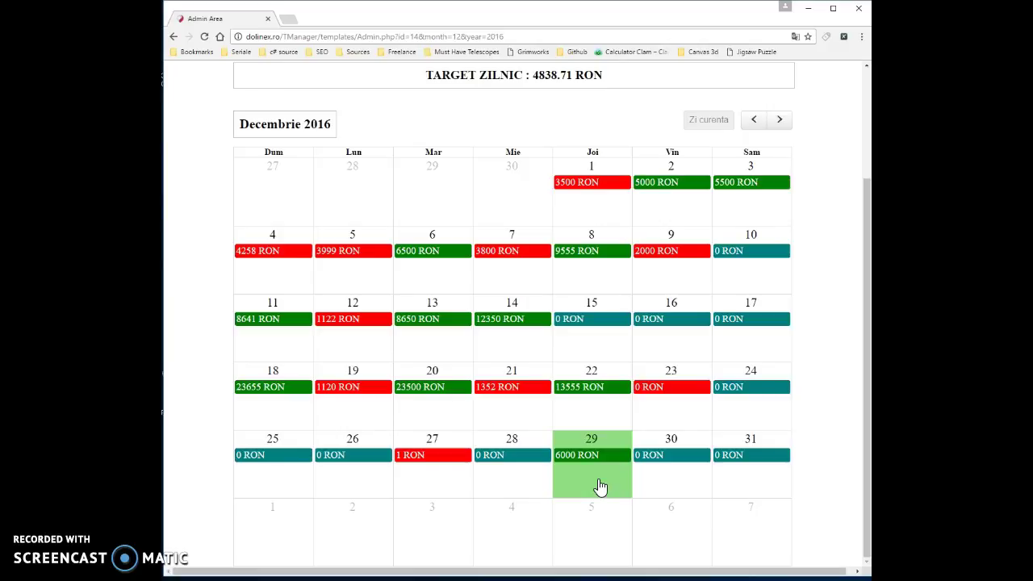
- Compare the 29 December entry with the daily sales target above the calendar
{"action": "mouse_move", "coordinate": [597, 449]}
{"action": "left_mouse_down"}
{"action": "mouse_move", "coordinate": [564, 444]}
{"action": "mouse_move", "coordinate": [563, 456]}
{"action": "mouse_move", "coordinate": [581, 455]}
{"action": "left_mouse_up"}
{"action": "left_click_drag", "start_coordinate": [479, 75], "coordinate": [613, 76]}
{"action": "left_click", "coordinate": [616, 79]}
{"action": "left_click", "coordinate": [216, 542]}
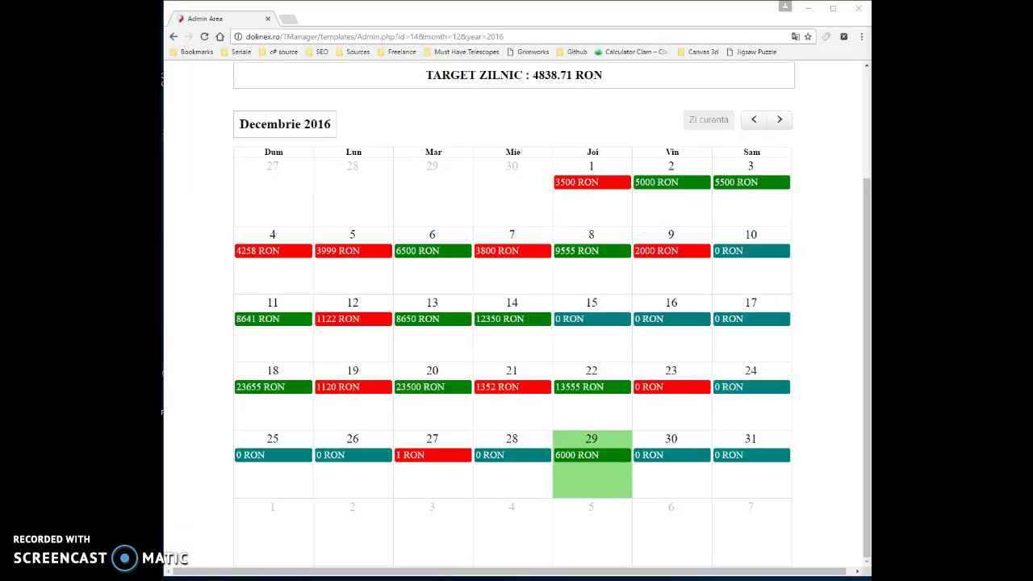
- Examine the December sales progress, the remaining amount and the Target Anual summary
{"action": "scroll", "coordinate": [500, 299], "scroll_direction": "up", "scroll_amount": 3}
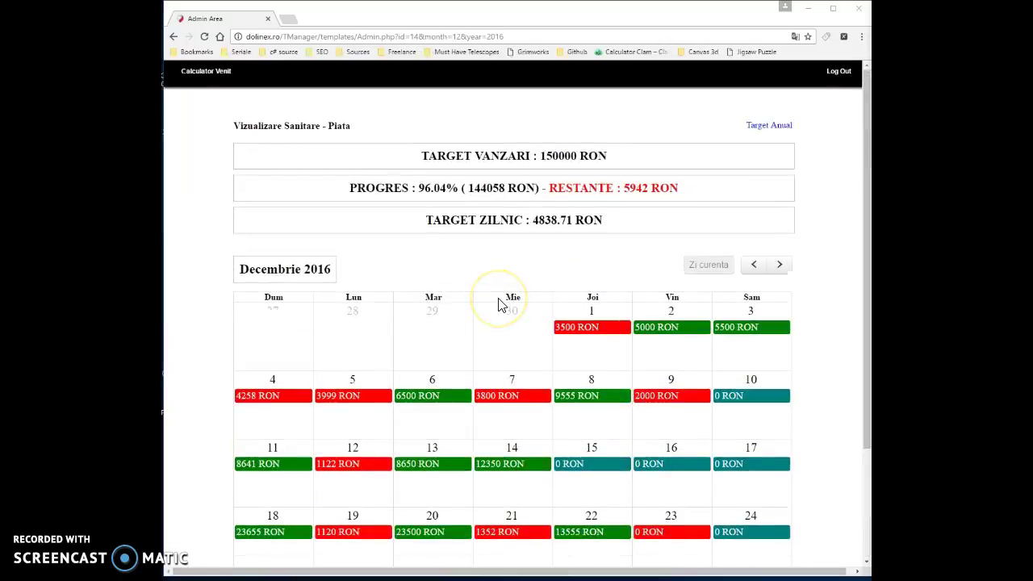
{"action": "left_click_drag", "start_coordinate": [350, 187], "coordinate": [538, 187]}
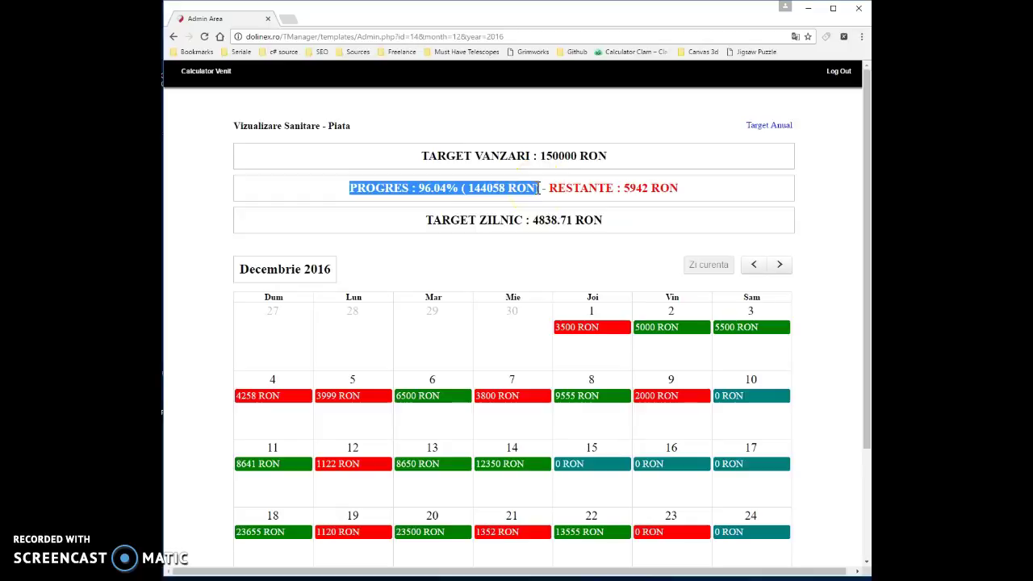
{"action": "left_click", "coordinate": [565, 189]}
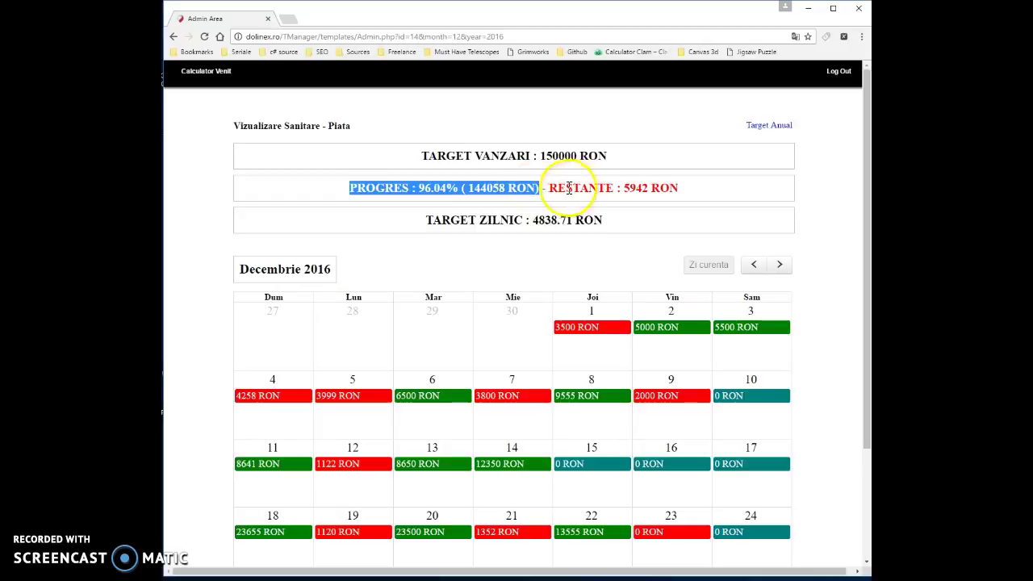
{"action": "left_click_drag", "start_coordinate": [565, 189], "coordinate": [725, 198]}
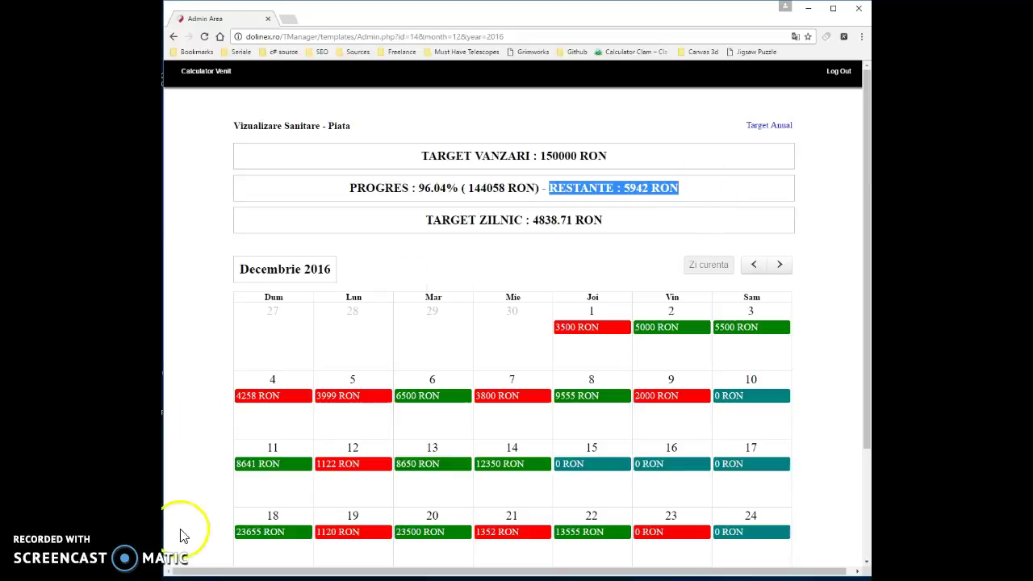
{"action": "mouse_move", "coordinate": [753, 132]}
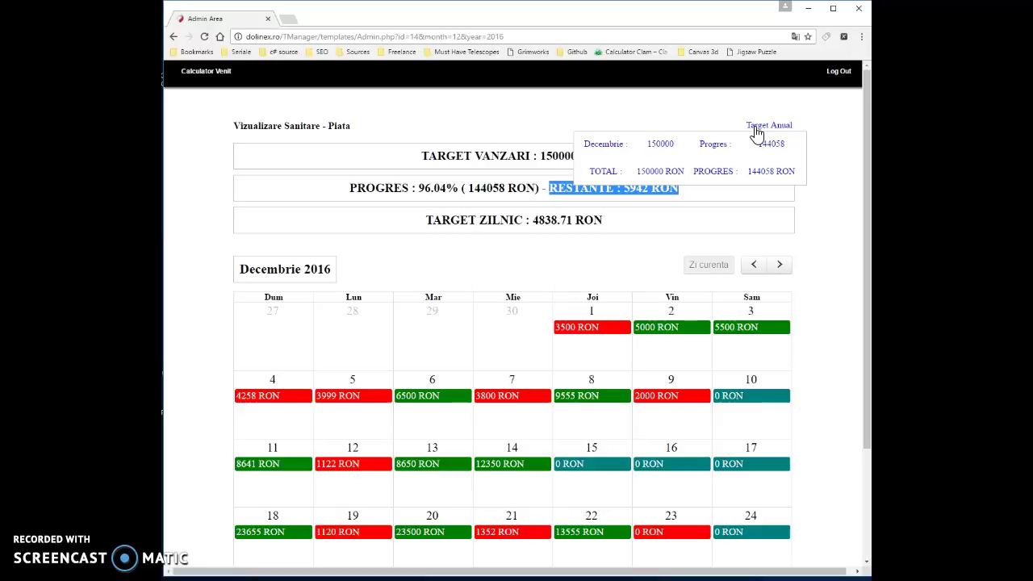
{"action": "left_click", "coordinate": [839, 284]}
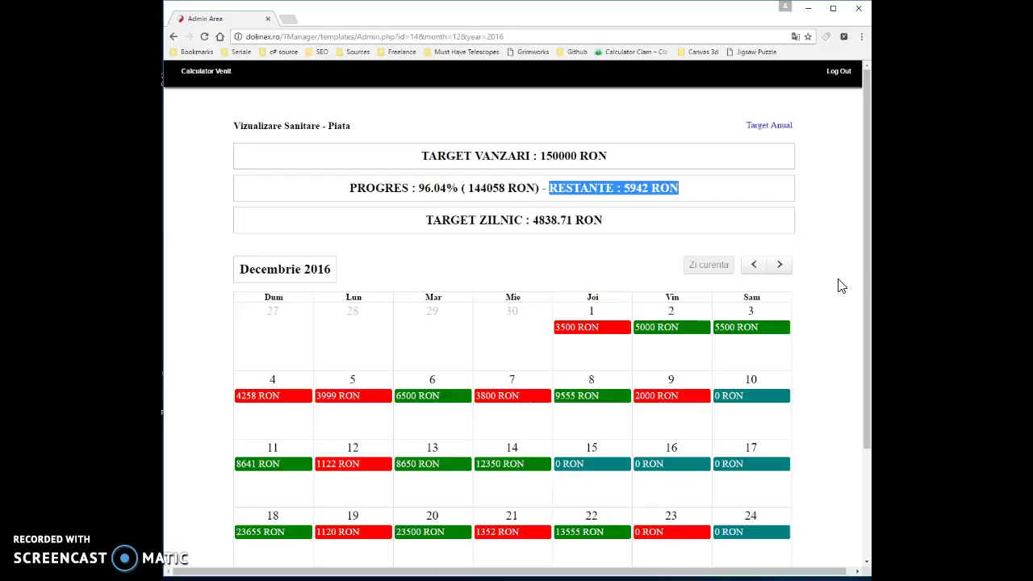
- Redirect the calendar to 05.2016 and return it to the current month
{"action": "left_click", "coordinate": [752, 266]}
{"action": "left_click", "coordinate": [292, 274]}
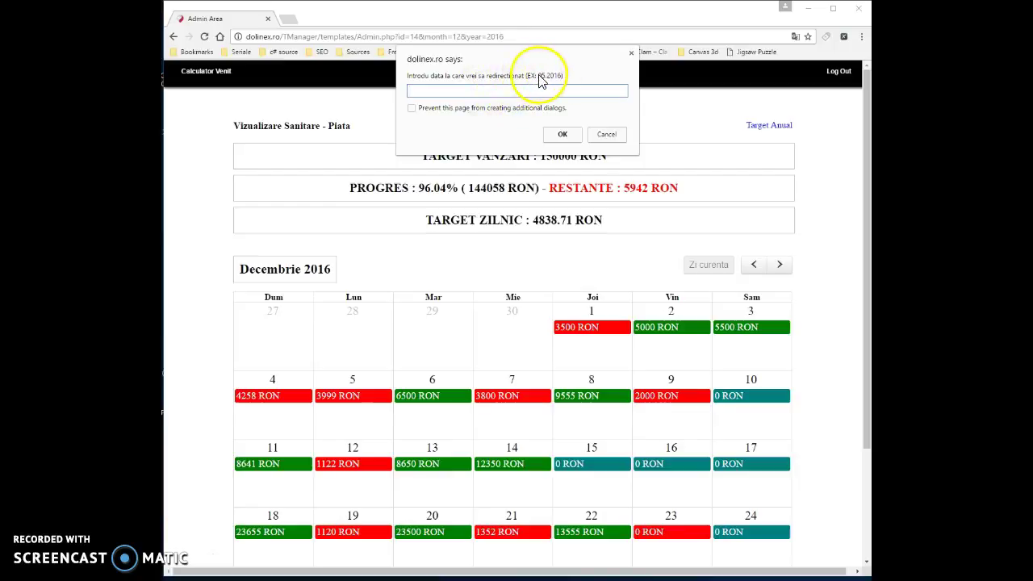
{"action": "type", "text": "05.2016"}
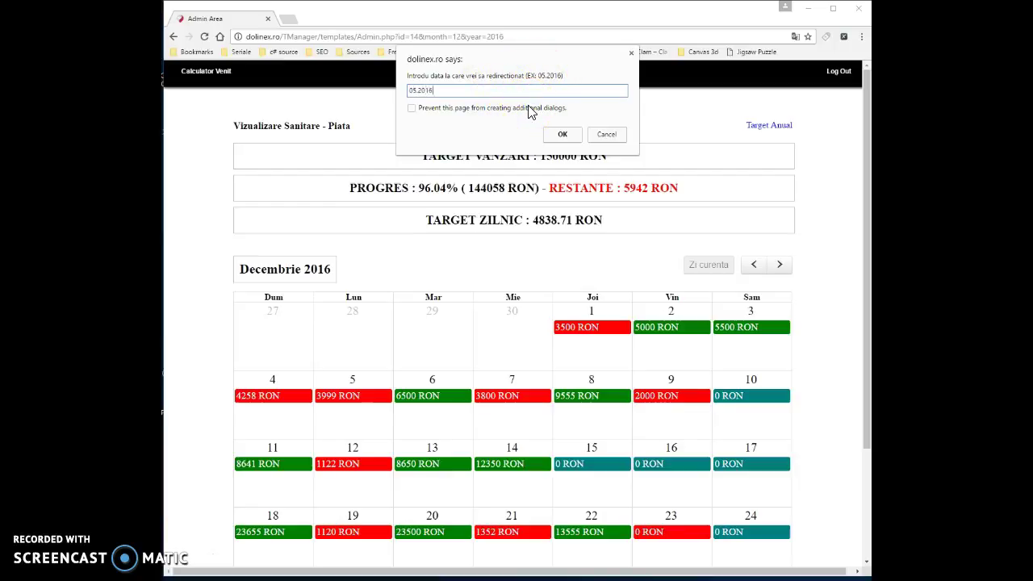
{"action": "key", "text": "Return"}
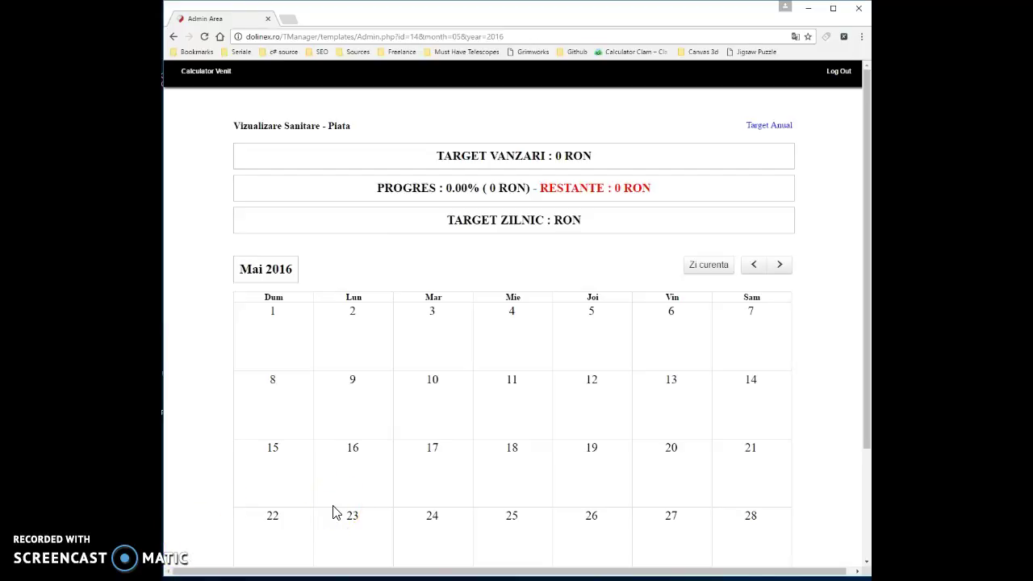
{"action": "left_click", "coordinate": [707, 271]}
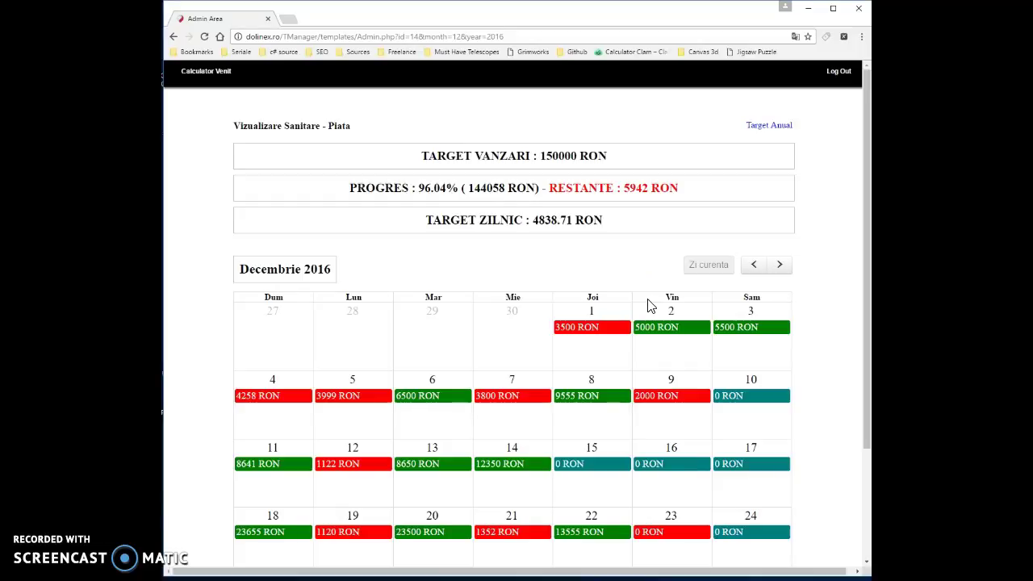
- Open the Calculator Venit income estimator for the shop from the Admin Area
{"action": "left_click", "coordinate": [217, 79]}
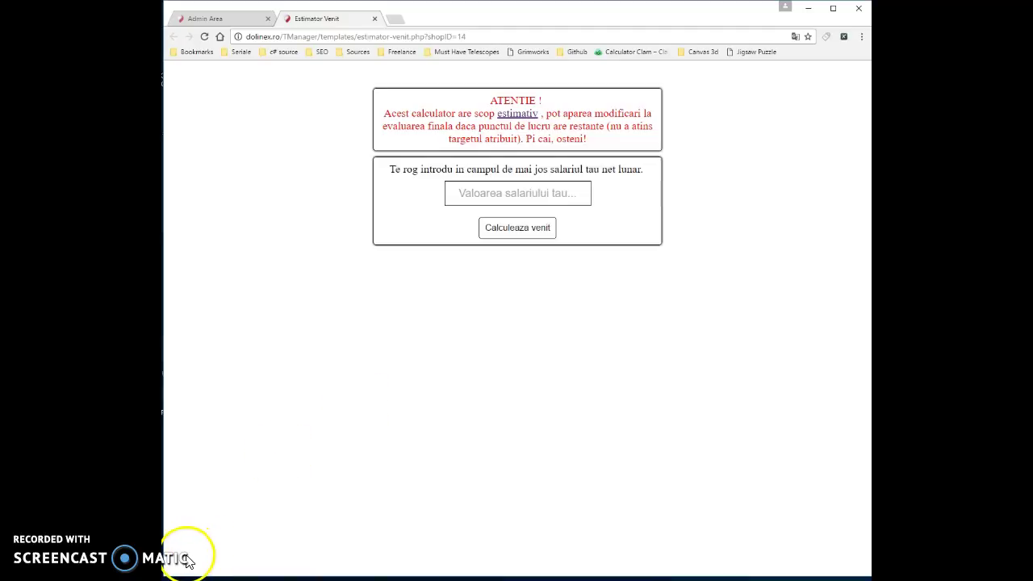
{"action": "key", "text": "ctrl+l"}
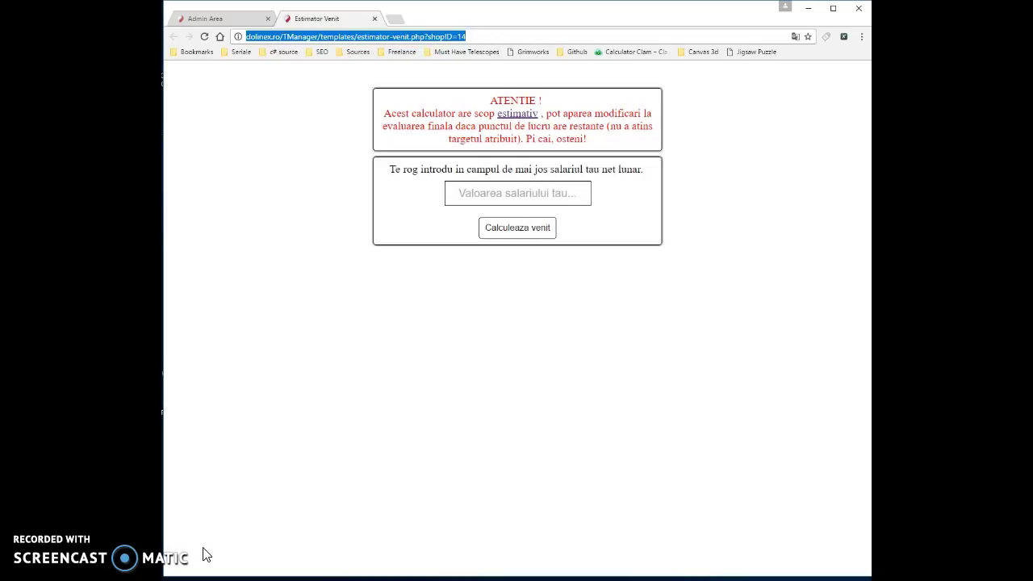
{"action": "left_click", "coordinate": [182, 545]}
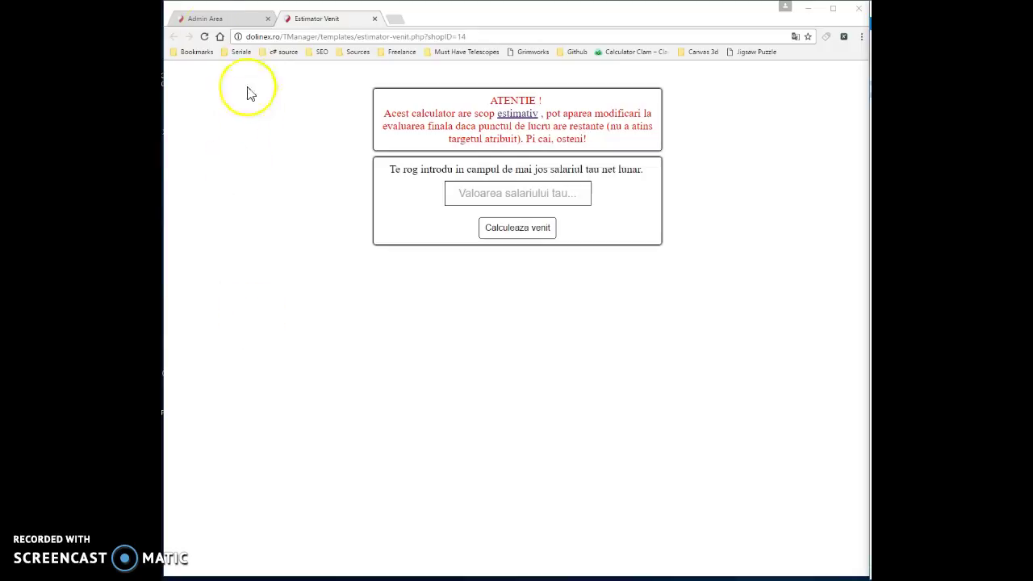
{"action": "left_click", "coordinate": [203, 19]}
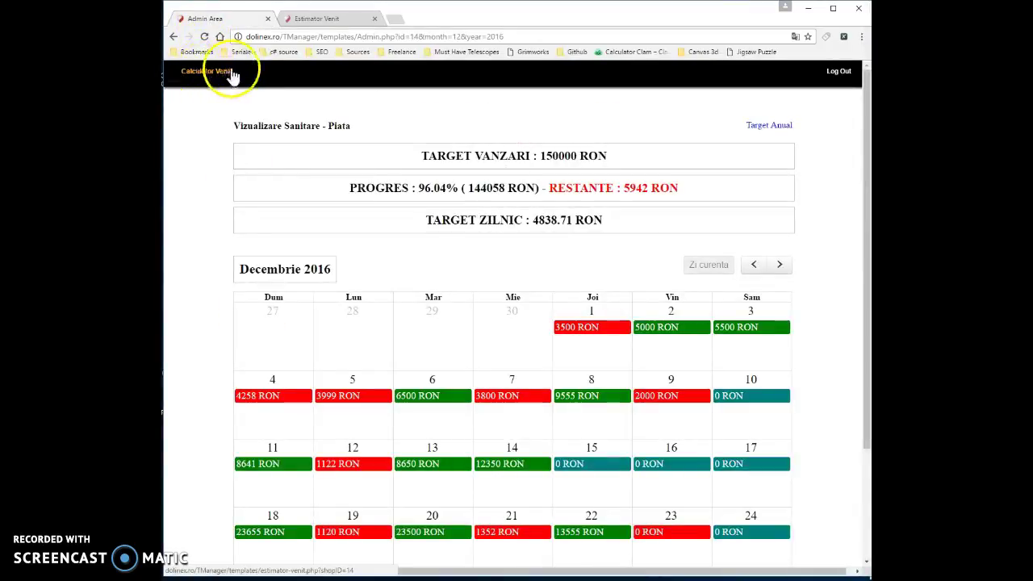
{"action": "left_click", "coordinate": [337, 21]}
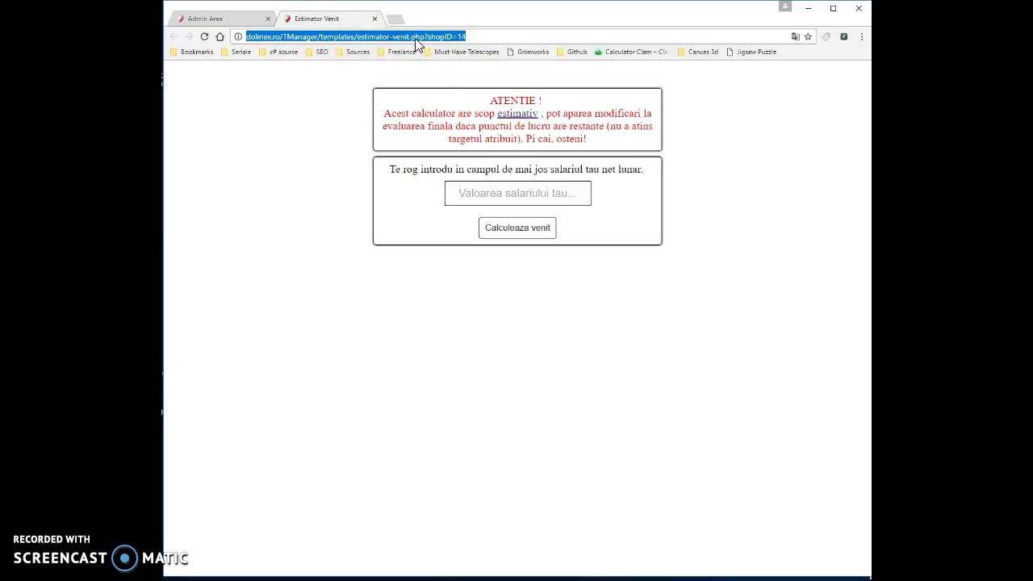
{"action": "left_click", "coordinate": [187, 552]}
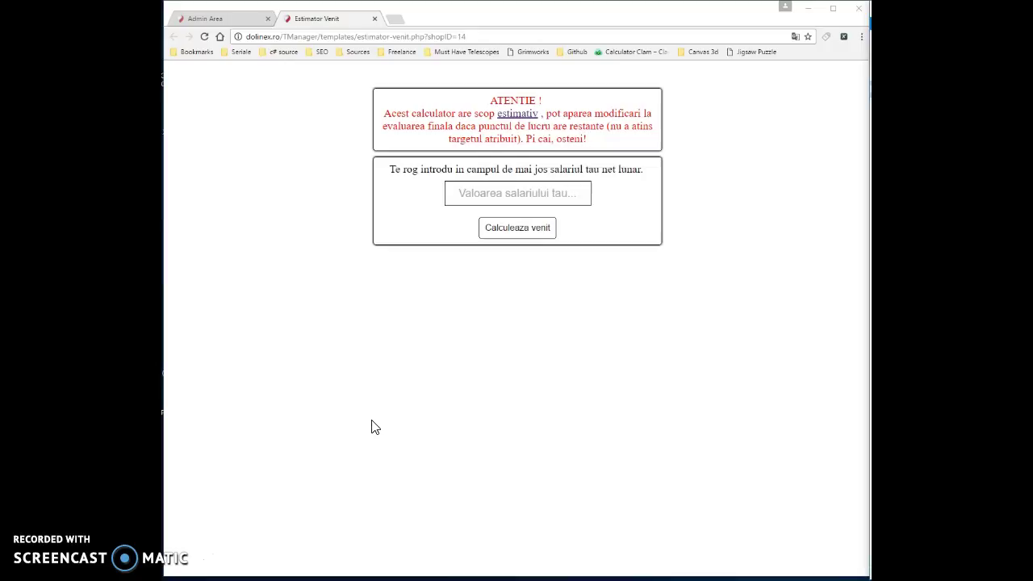
- Calculate the estimated income for a monthly net salary of 1500 RON
{"action": "left_click", "coordinate": [504, 194]}
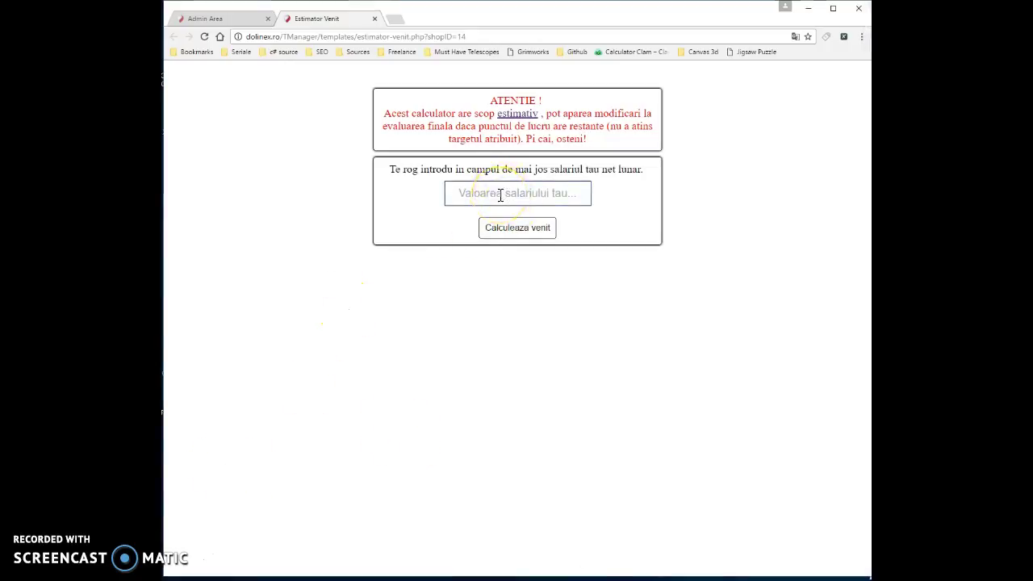
{"action": "type", "text": "1500"}
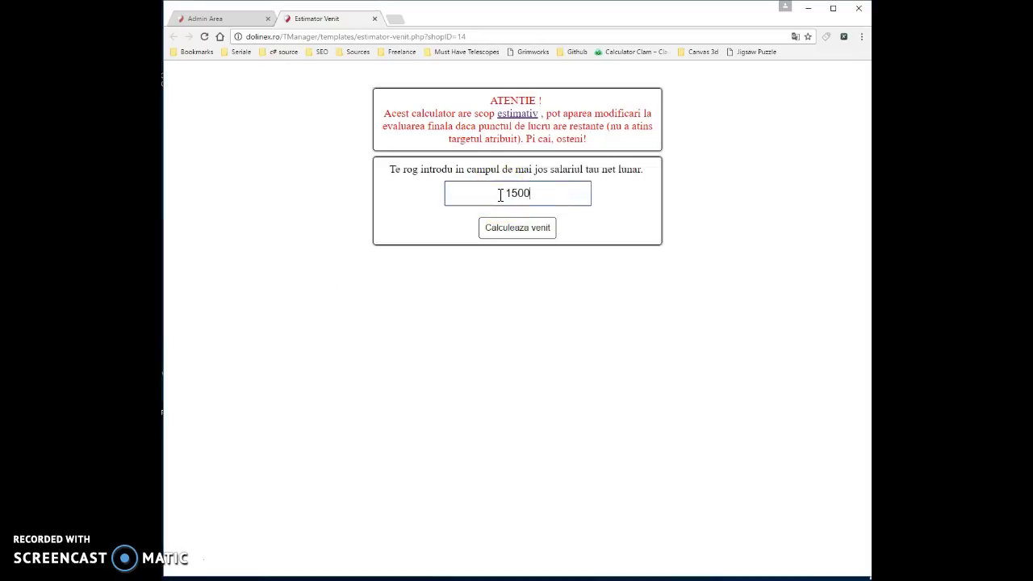
{"action": "left_click", "coordinate": [521, 230]}
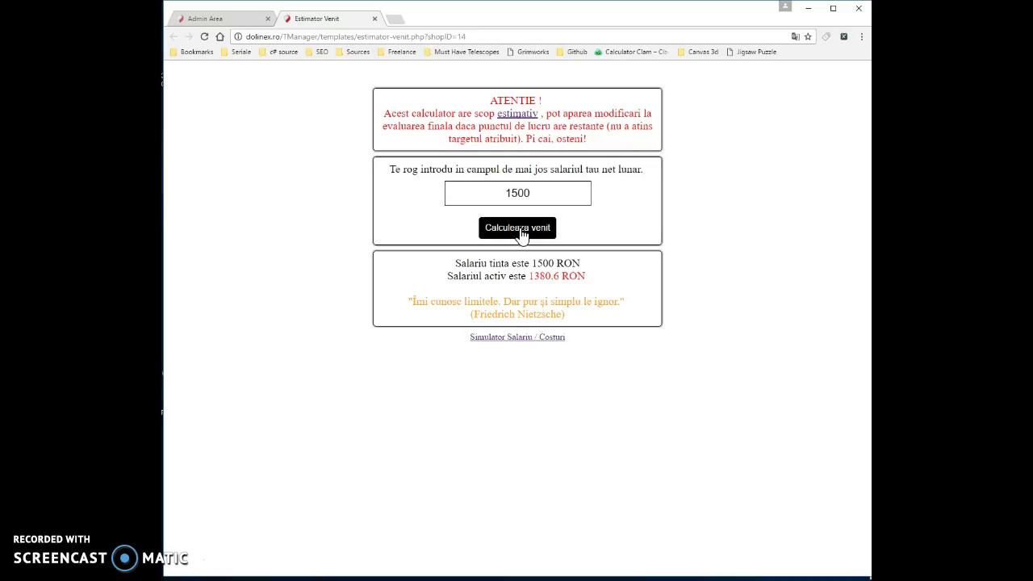
- Examine the target salary and the active salary in the estimator's result
{"action": "left_click_drag", "start_coordinate": [450, 266], "coordinate": [594, 264]}
{"action": "left_click", "coordinate": [595, 263]}
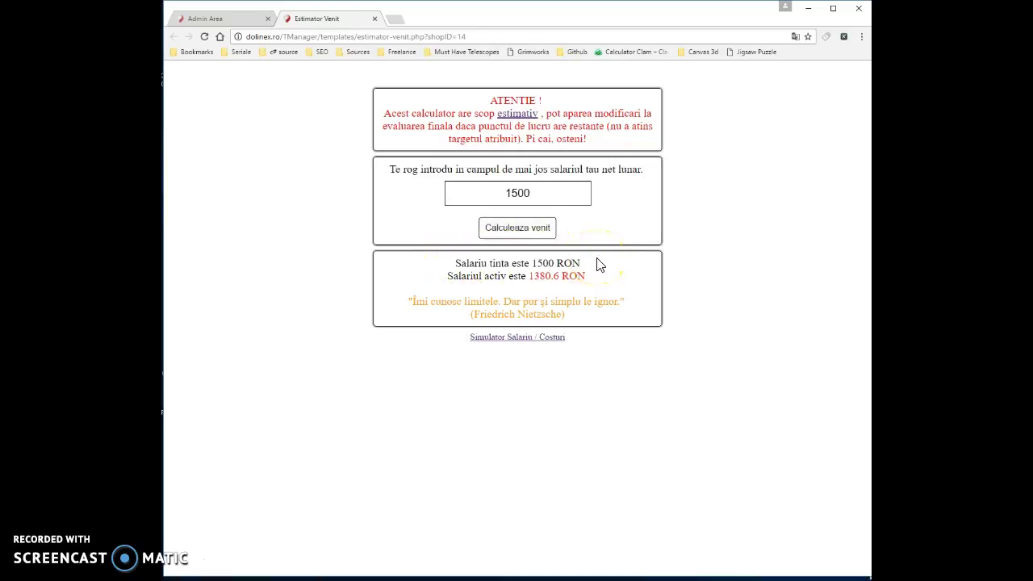
{"action": "mouse_move", "coordinate": [595, 266]}
{"action": "left_mouse_down"}
{"action": "mouse_move", "coordinate": [449, 284]}
{"action": "mouse_move", "coordinate": [601, 278]}
{"action": "left_mouse_up"}
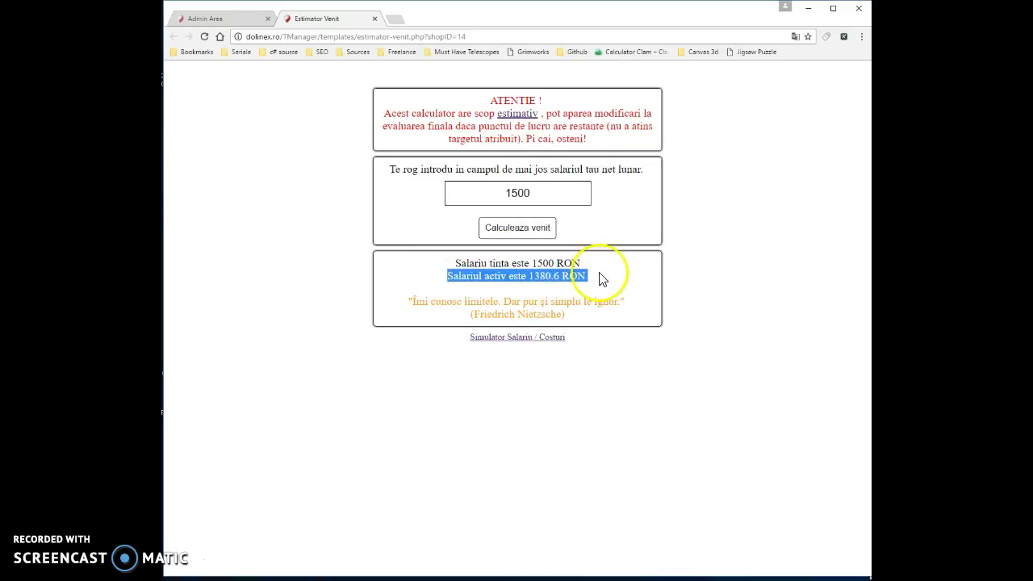
{"action": "left_click", "coordinate": [601, 298]}
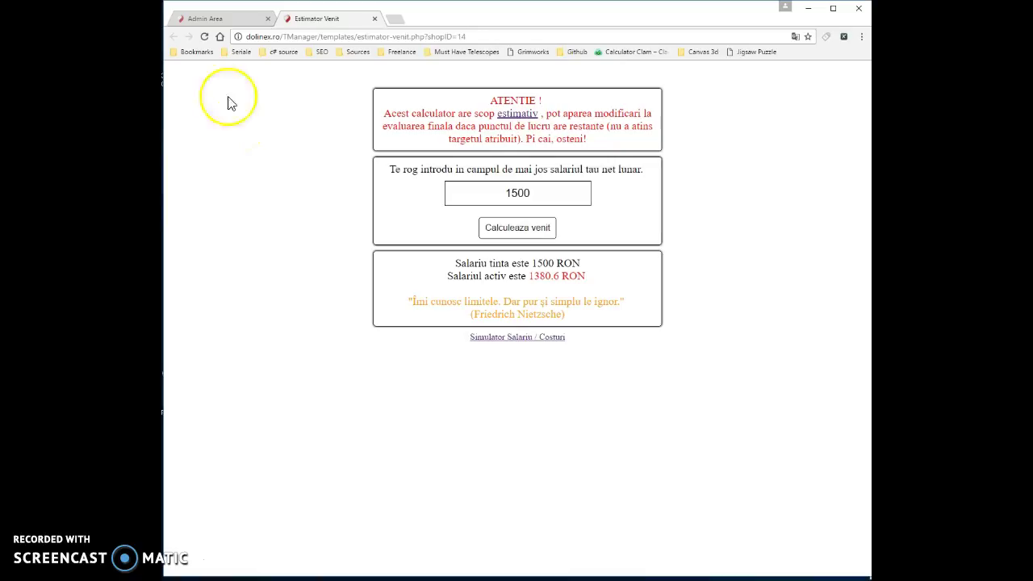
- Go back to the Admin Area and check the progress percentage for December 2016
{"action": "left_click", "coordinate": [208, 18]}
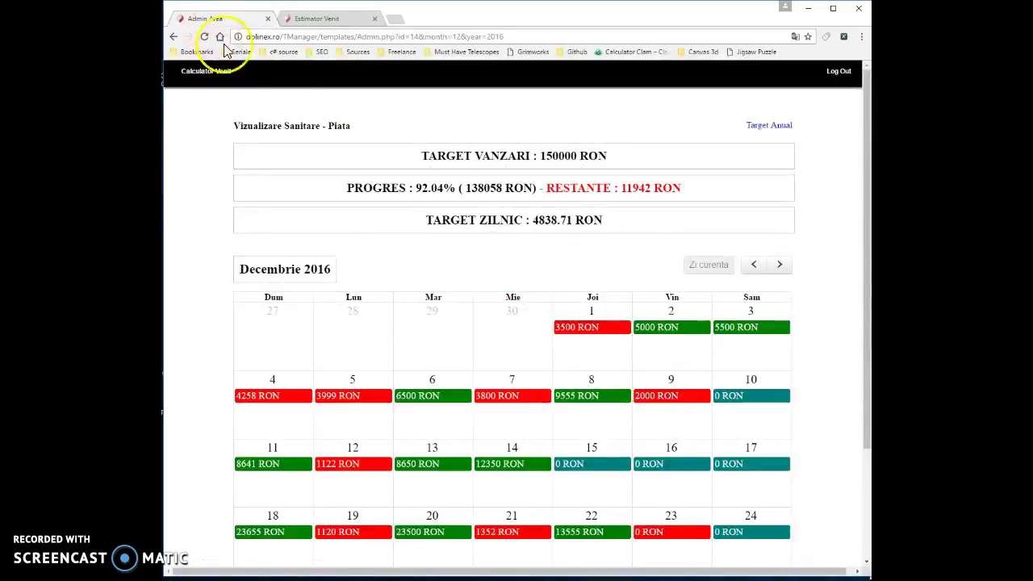
{"action": "left_click_drag", "start_coordinate": [352, 189], "coordinate": [443, 189]}
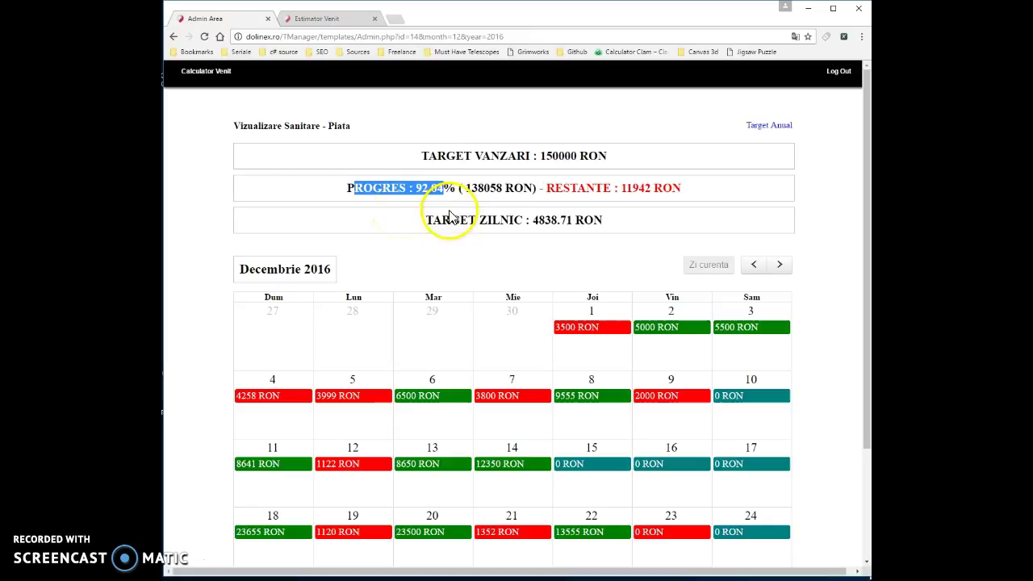
{"action": "left_click", "coordinate": [419, 188]}
{"action": "double_click", "coordinate": [416, 190]}
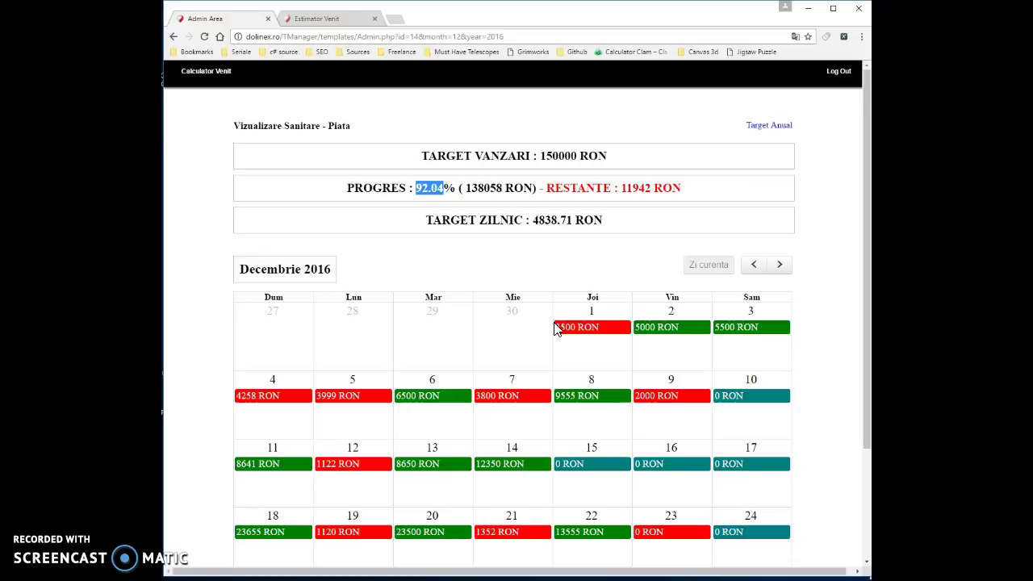
- Set the takings for 29 December 2016 to 56943 RON
{"action": "scroll", "coordinate": [546, 486], "scroll_direction": "down", "scroll_amount": 2}
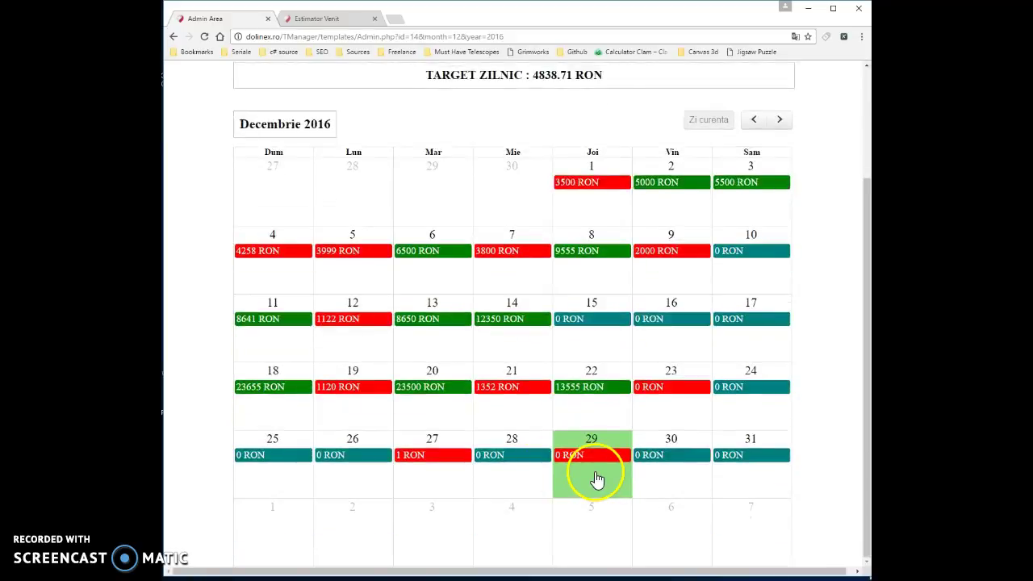
{"action": "left_click", "coordinate": [594, 478]}
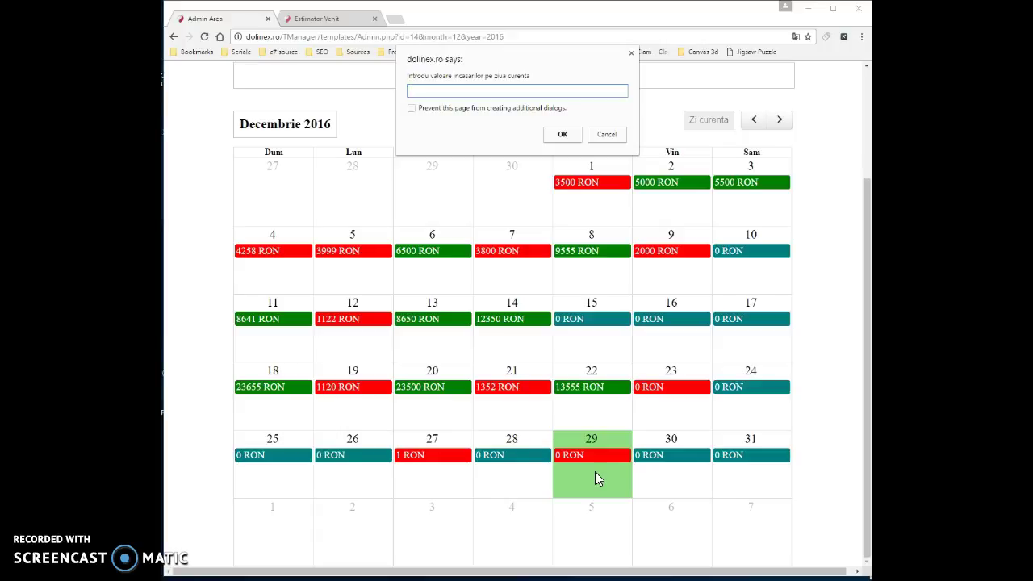
{"action": "type", "text": "56943"}
{"action": "key", "text": "Return"}
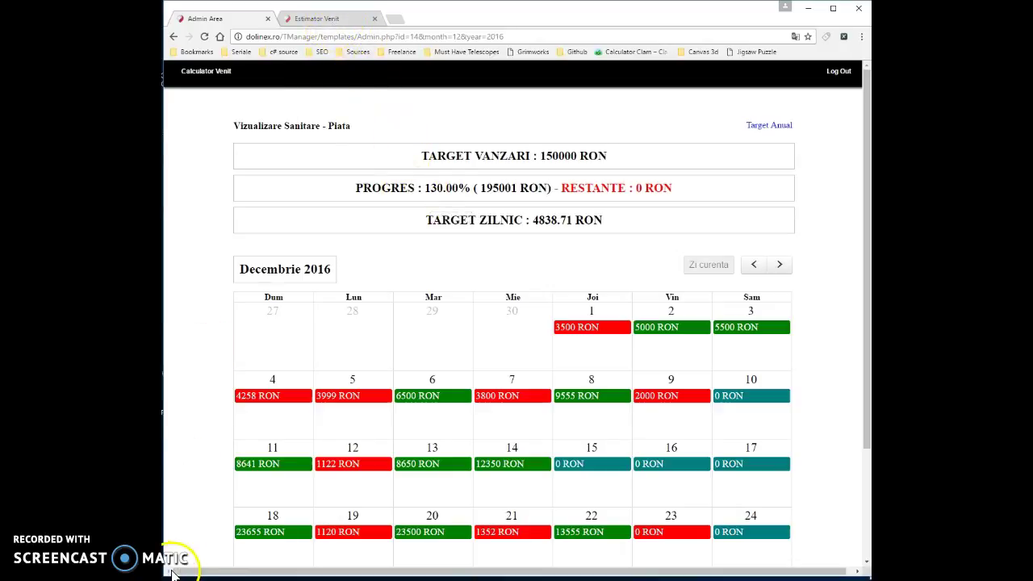
- Recalculate the estimated income in the Estimator Venit page with the 1500 RON salary
{"action": "key", "text": "ctrl+Tab"}
{"action": "left_click", "coordinate": [520, 231]}
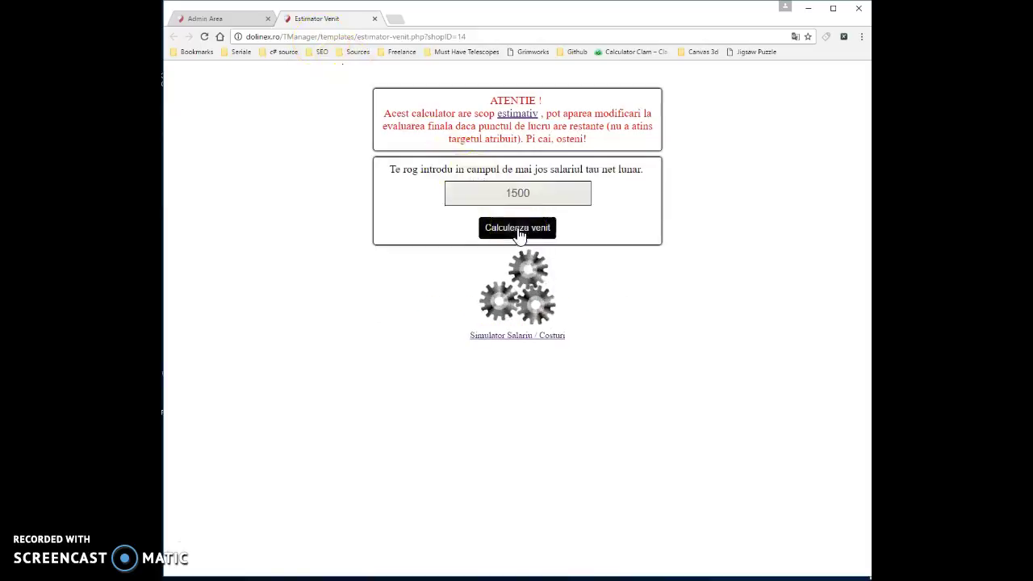